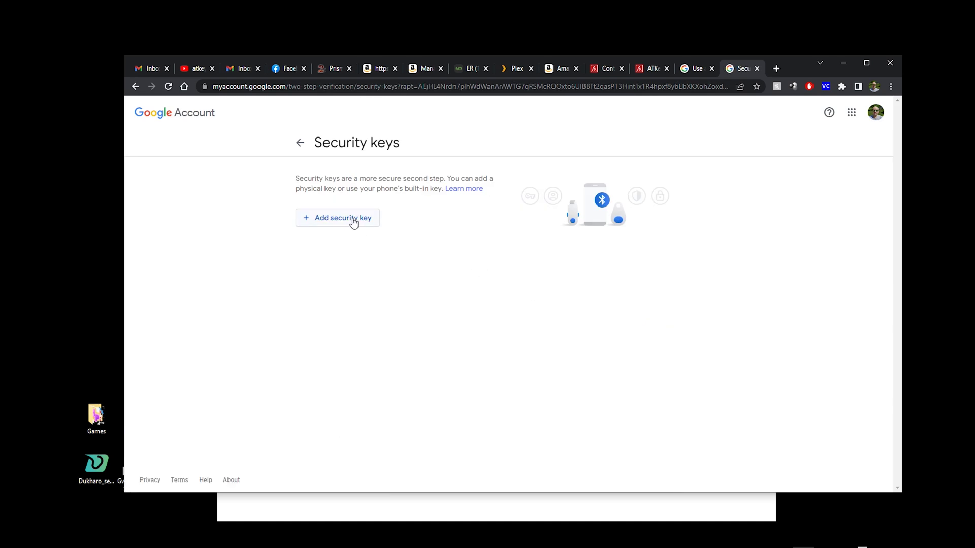
Step: Begin adding a physical USB/NFC security key and approve the Windows Security setup request
{"action": "left_click", "coordinate": [330, 223]}
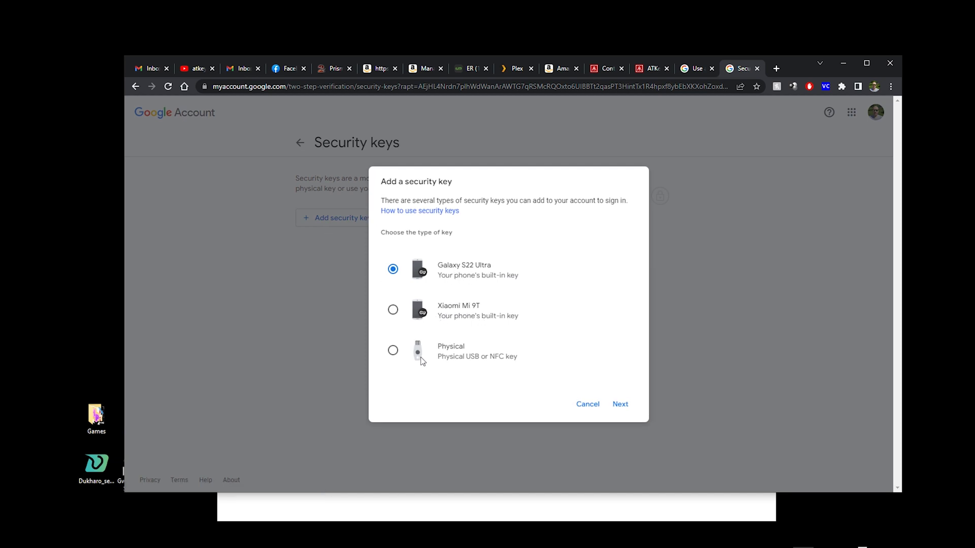
{"action": "left_click", "coordinate": [393, 351]}
{"action": "left_click", "coordinate": [620, 405]}
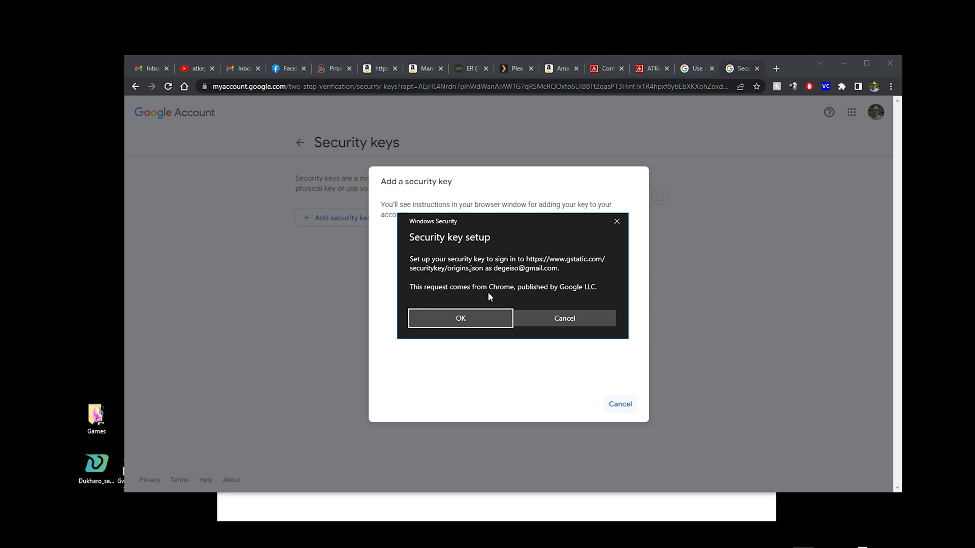
{"action": "left_click", "coordinate": [484, 316]}
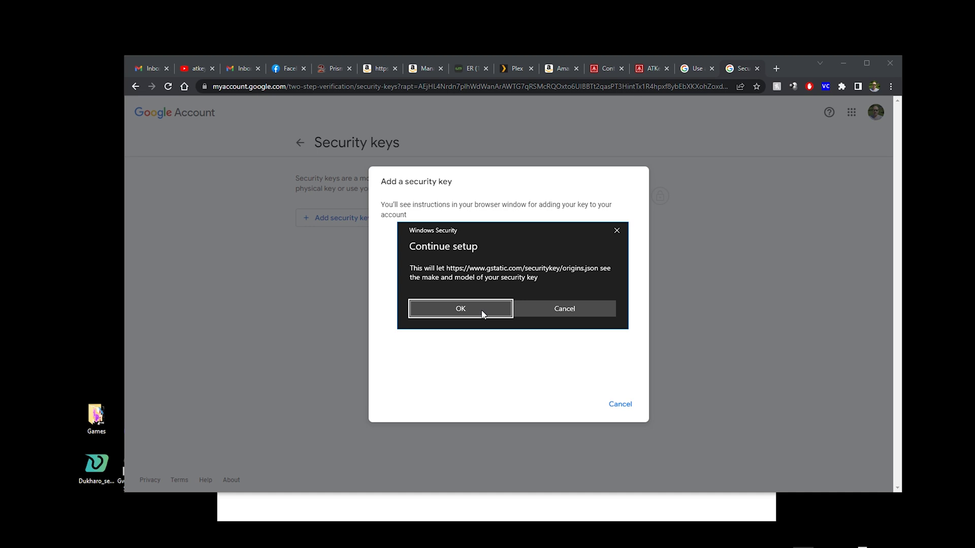
Step: Let the site see the key's make and model, then save the key as 'AuthendTrend'
{"action": "left_click", "coordinate": [481, 311]}
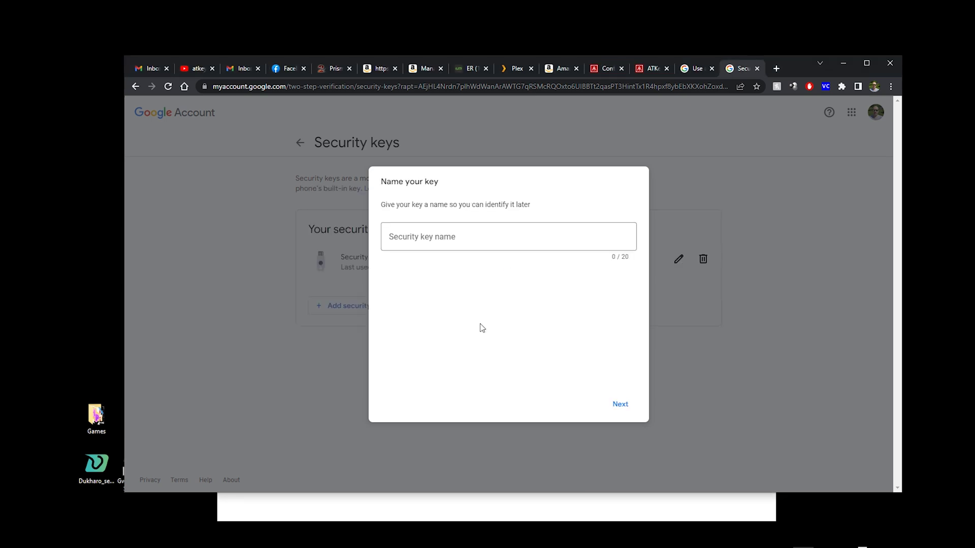
{"action": "left_click", "coordinate": [489, 236]}
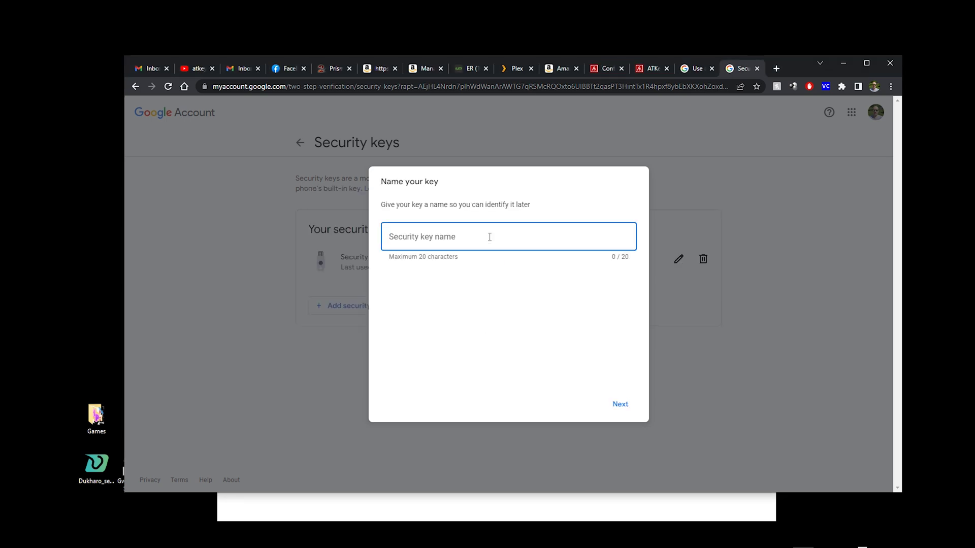
{"action": "type", "text": "Athen"}
{"action": "type", "text": "dTrend"}
{"action": "key", "text": "Home"}
{"action": "key", "text": "Right"}
{"action": "type", "text": "u"}
{"action": "key", "text": "End"}
{"action": "left_click", "coordinate": [620, 406]}
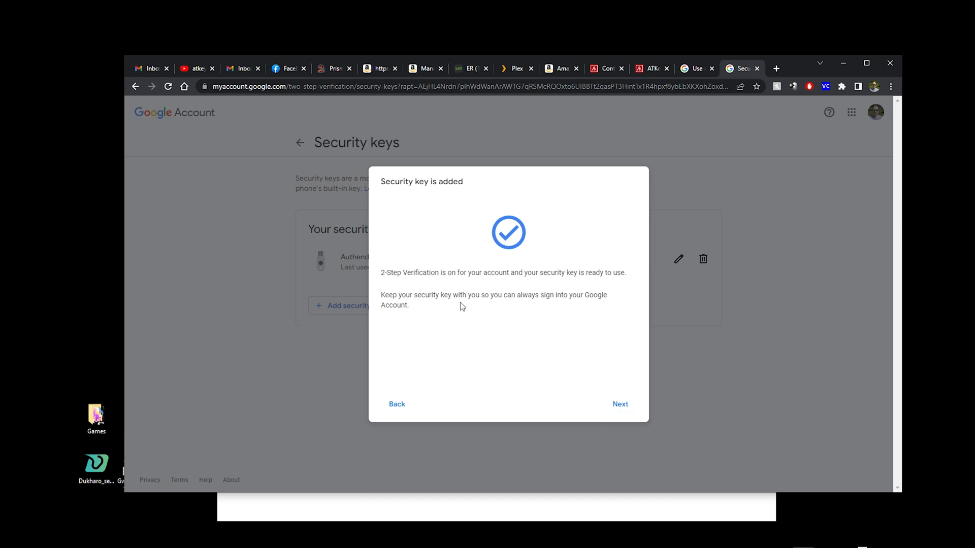
Step: Step past the 'Security key is added' confirmation and the USB sign-in instructions
{"action": "left_click", "coordinate": [620, 404]}
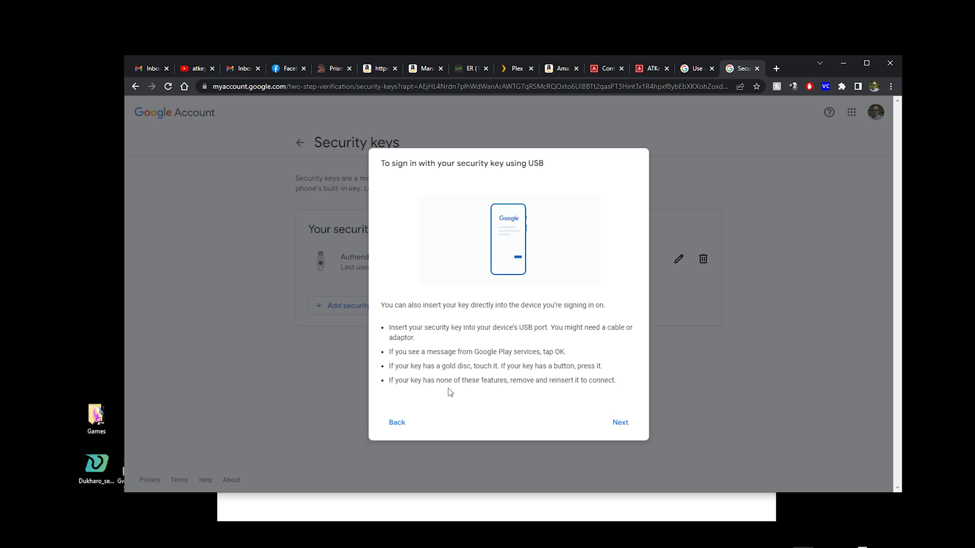
{"action": "left_click", "coordinate": [613, 424]}
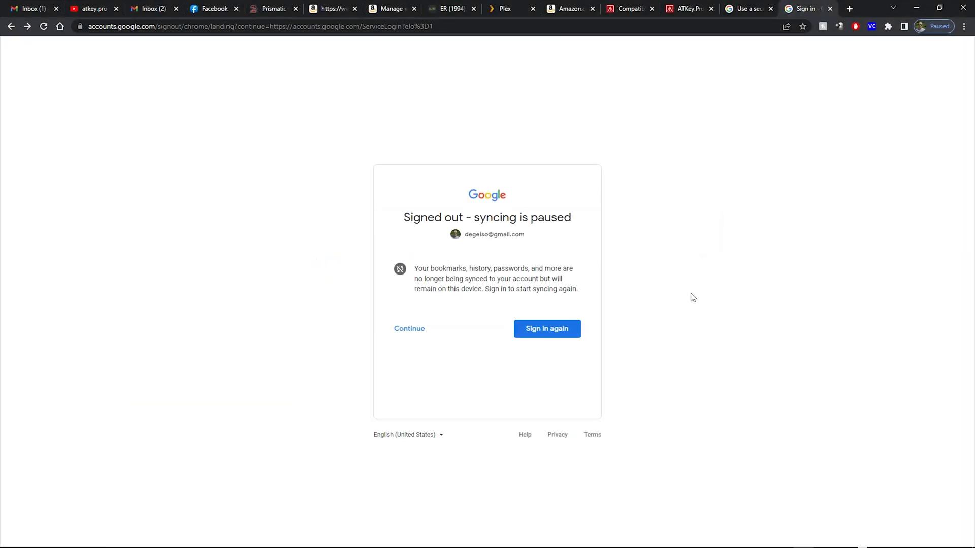
Step: Sign back in with password and security key, unchecking 'Don't ask again on this device'
{"action": "left_click", "coordinate": [537, 335]}
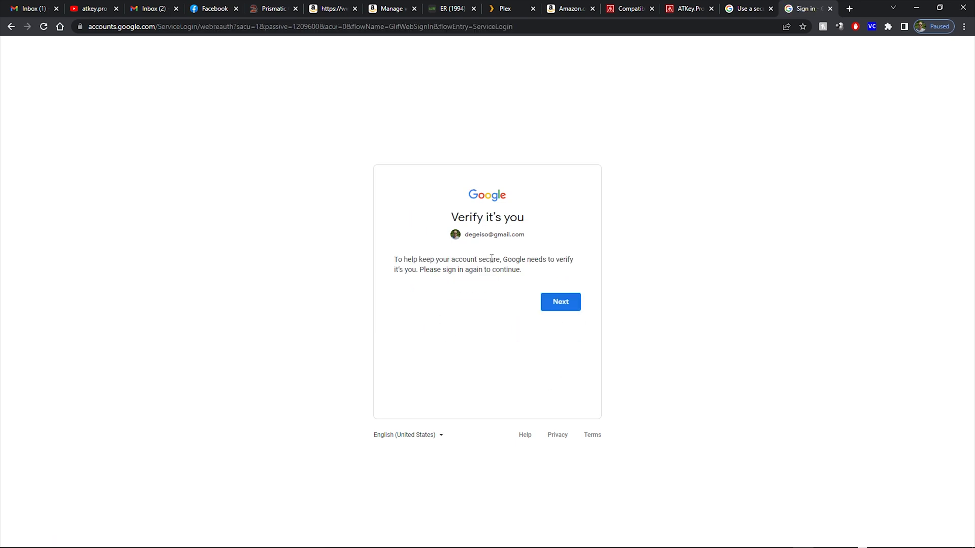
{"action": "left_click", "coordinate": [557, 302]}
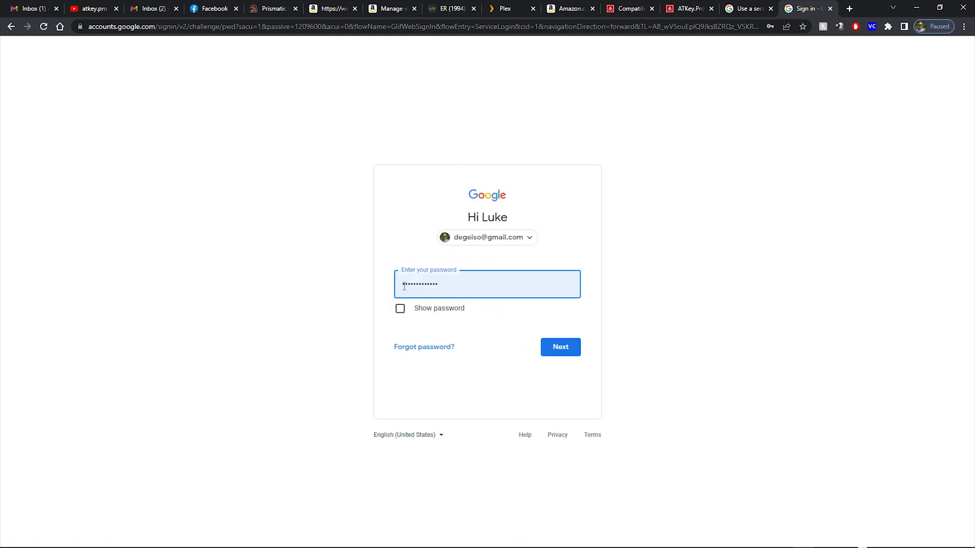
{"action": "right_click", "coordinate": [425, 285]}
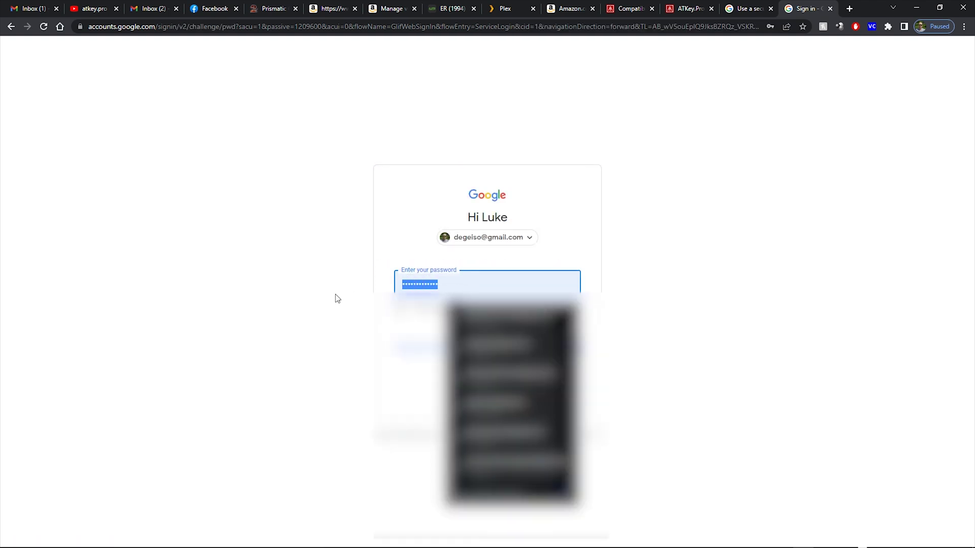
{"action": "left_click", "coordinate": [335, 298]}
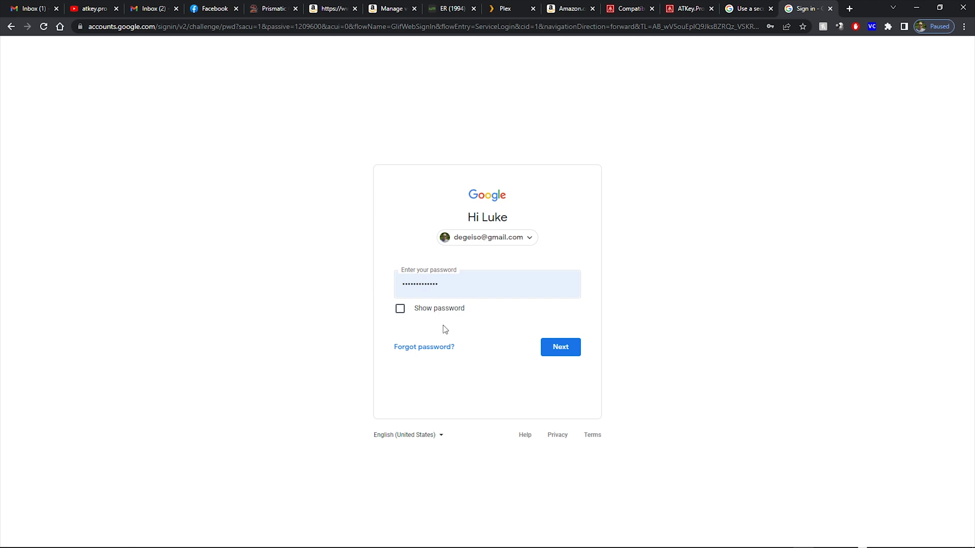
{"action": "left_click", "coordinate": [549, 347]}
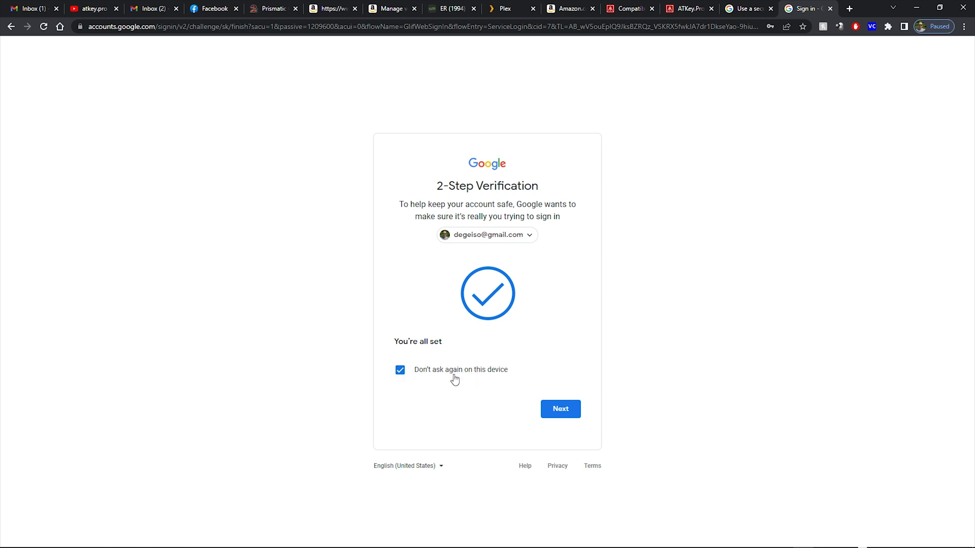
{"action": "left_click", "coordinate": [398, 372]}
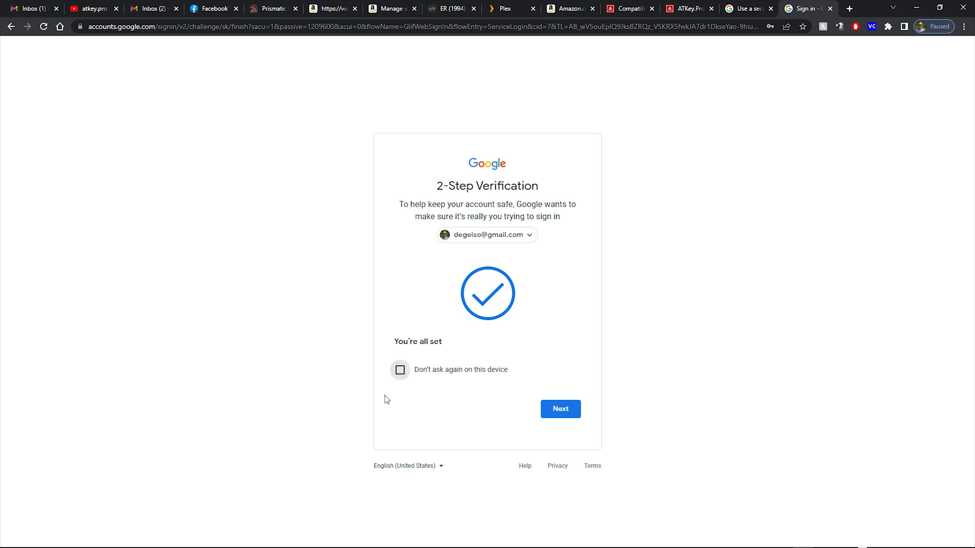